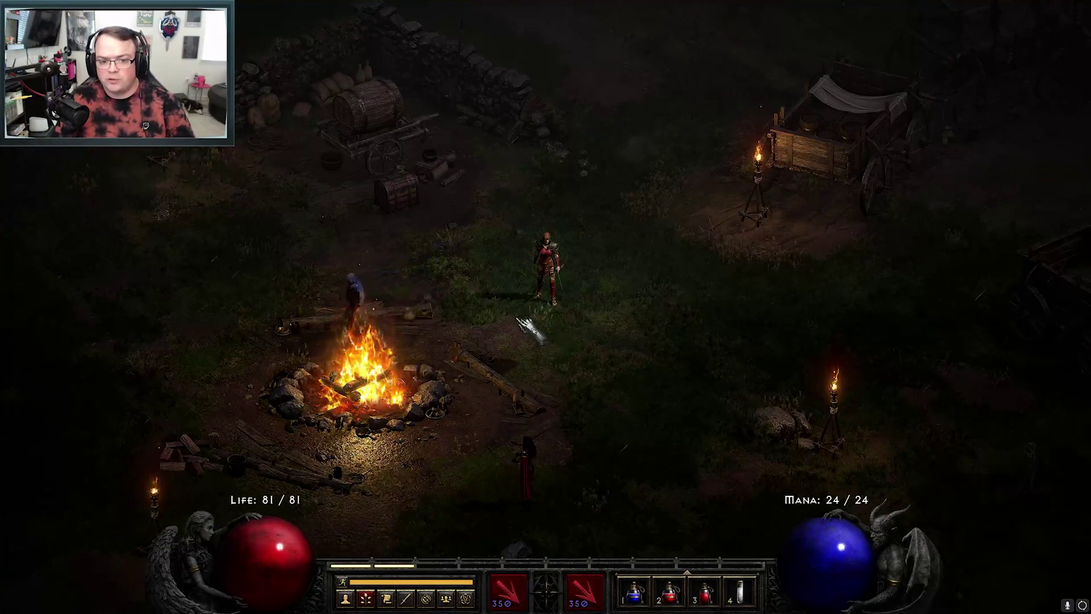
- Toggle the GPU overlay, then switch Diablo II's display mode to Fullscreen
key(alt+r)
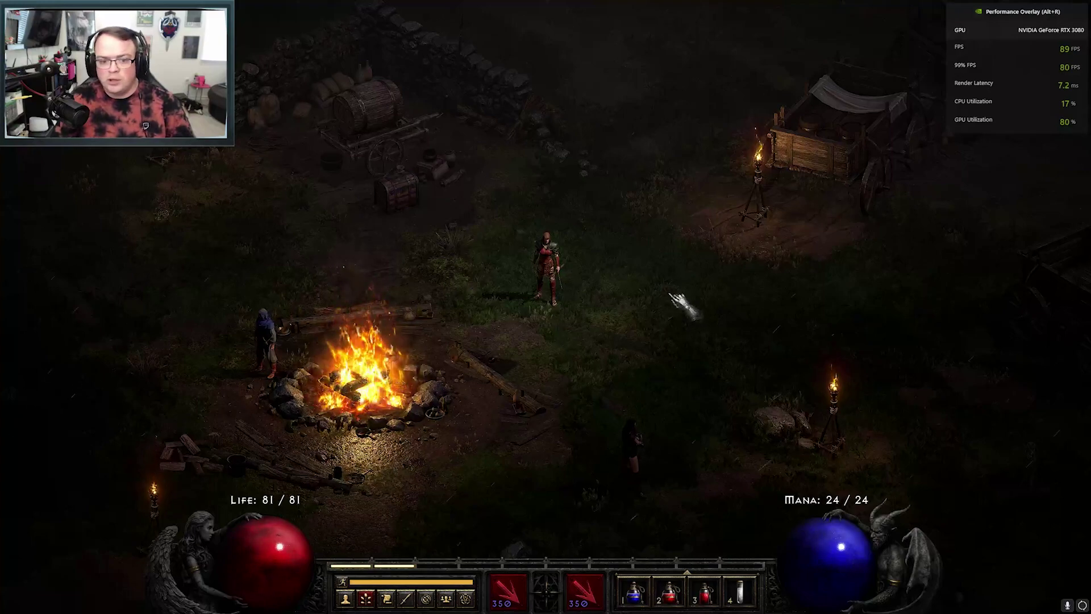
key(alt+r)
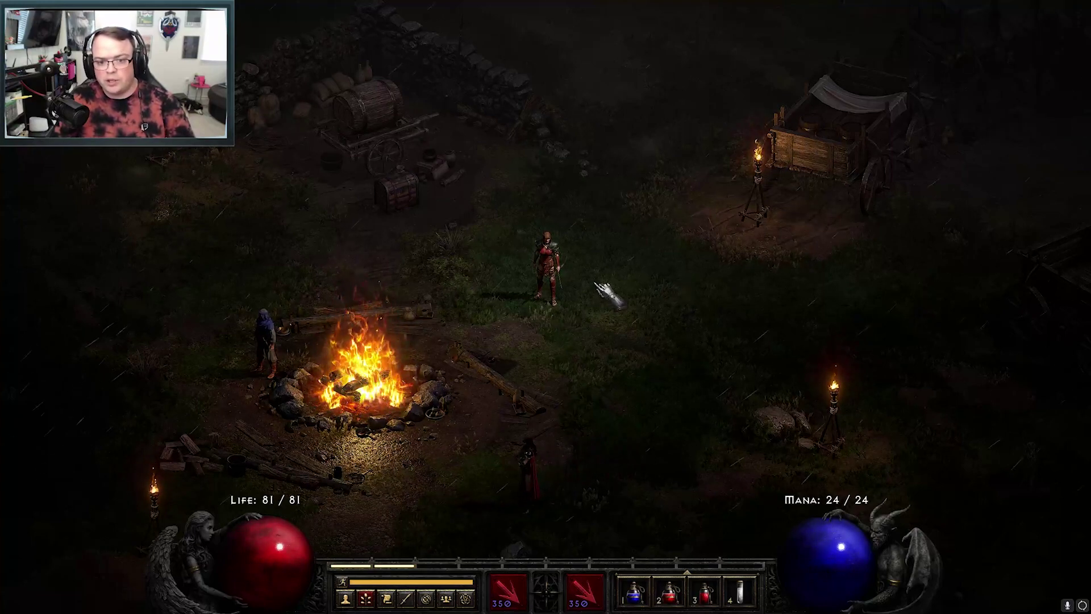
key(Escape)
click(542, 230)
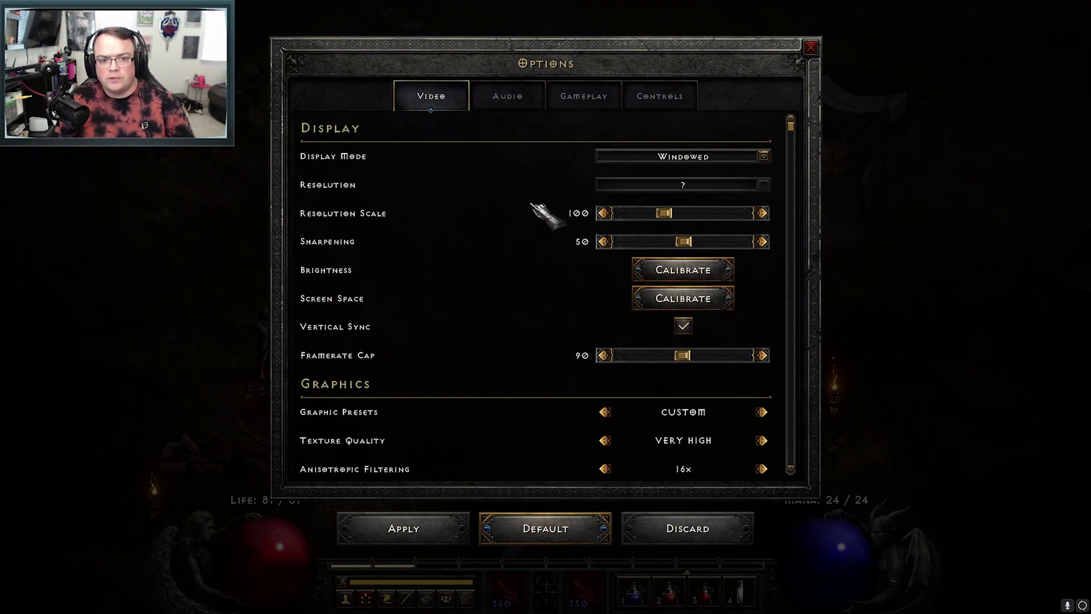
mouse_move(762, 157)
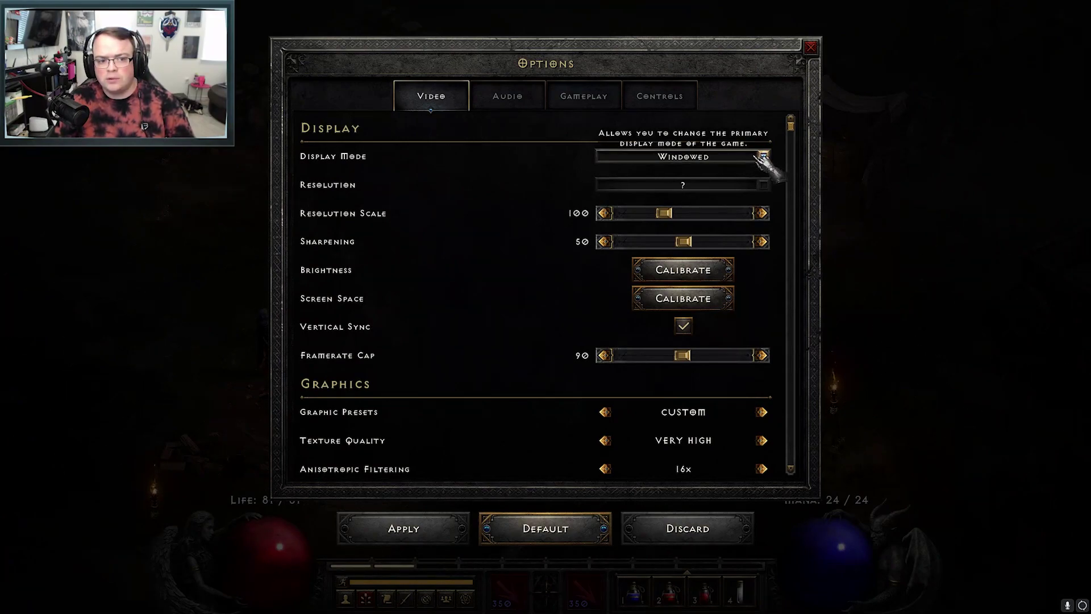
click(758, 156)
click(723, 179)
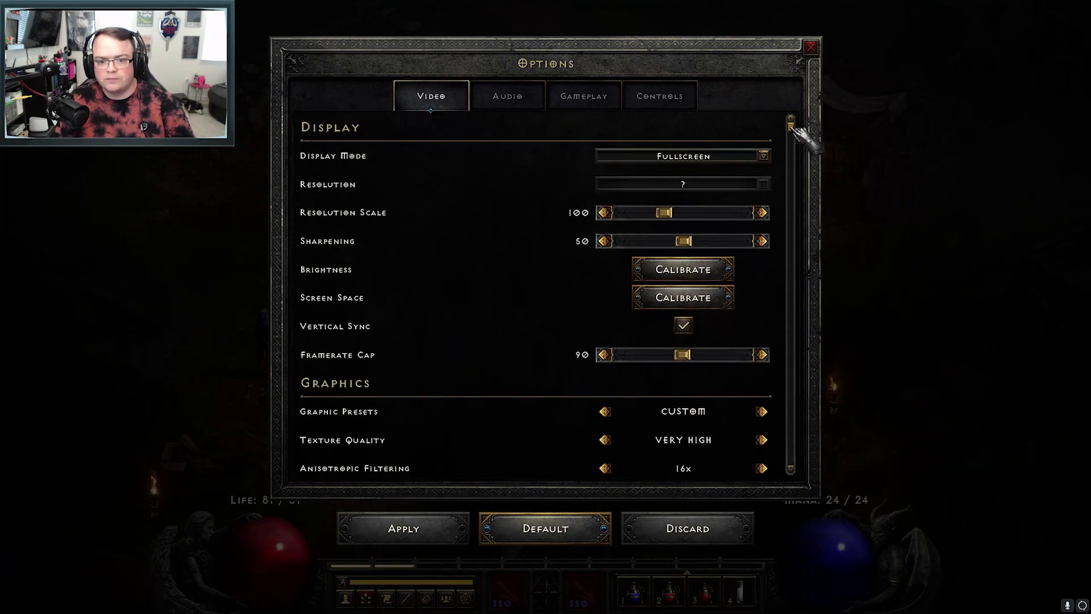
drag(791, 122, 792, 167)
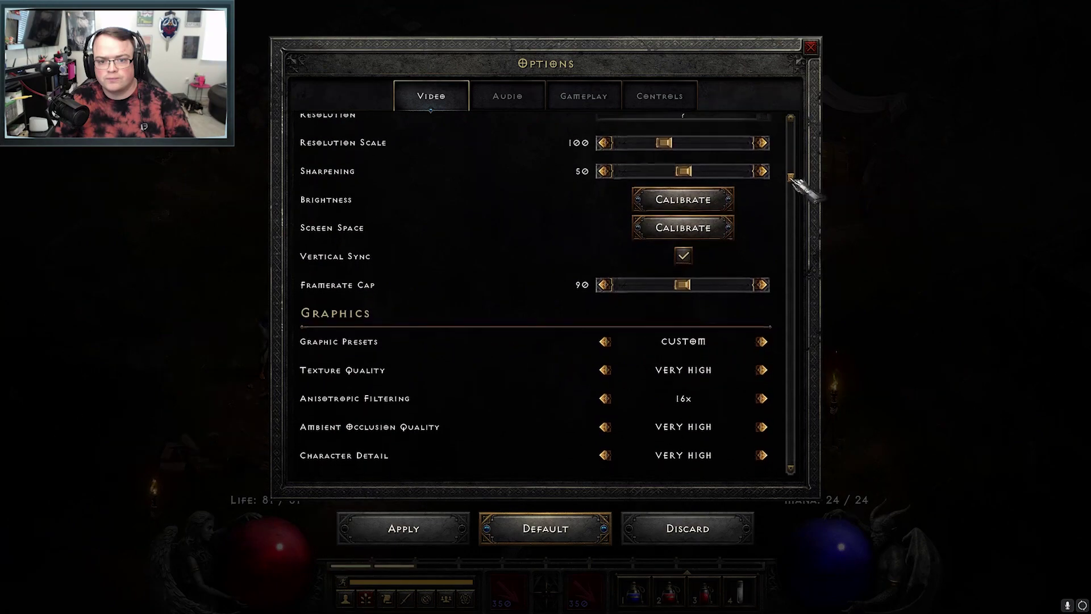
drag(793, 167, 793, 293)
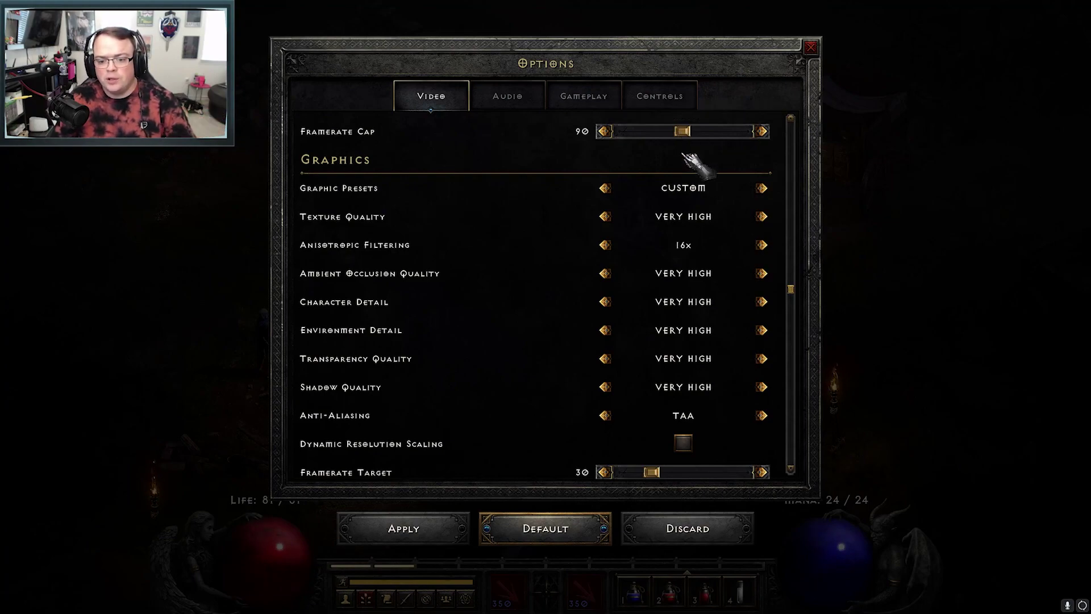
scroll(691, 227, down, 1)
scroll(708, 239, down, 3)
scroll(721, 246, down, 1)
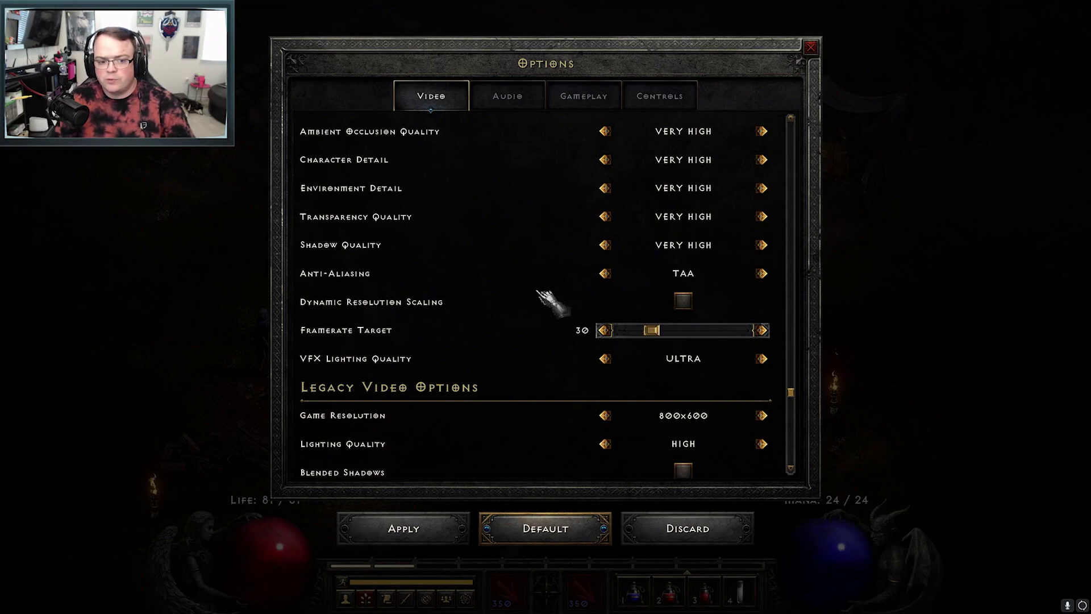
scroll(542, 301, down, 1)
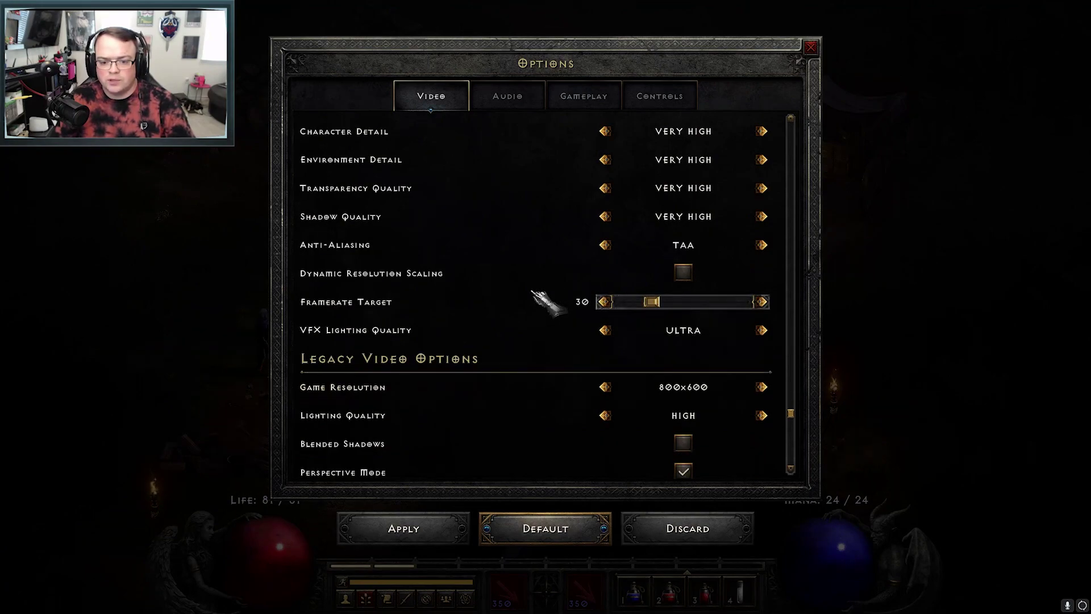
scroll(542, 300, down, 1)
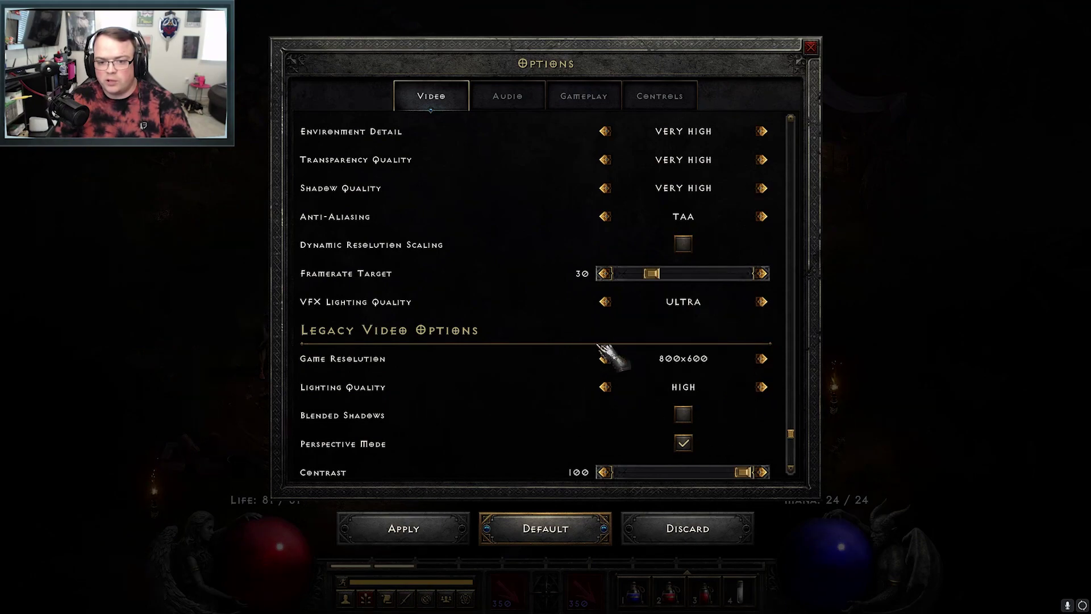
scroll(609, 353, up, 2)
scroll(610, 354, up, 2)
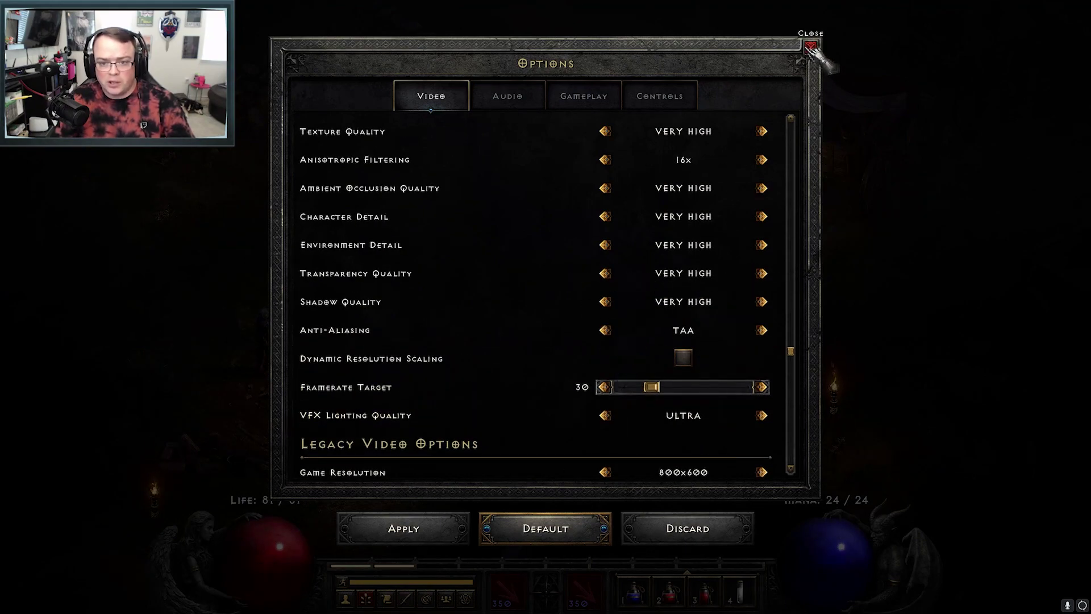
- Close the Options window and apply the changed video settings
click(811, 48)
click(499, 329)
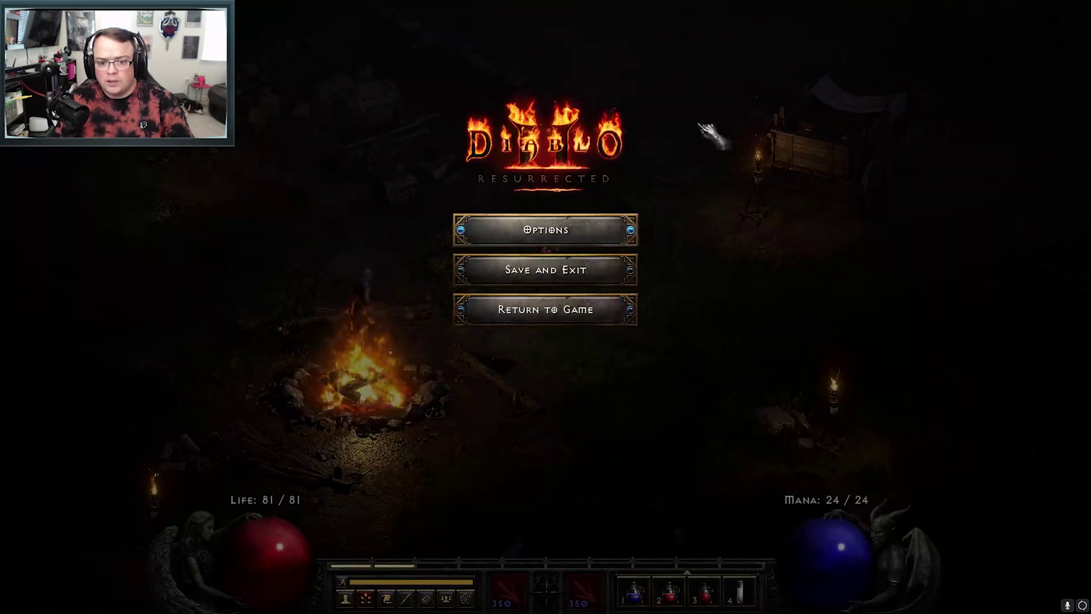
- Toggle between legacy and remastered graphics twice, ending on remastered, then bring up Start
key(Escape)
key(g)
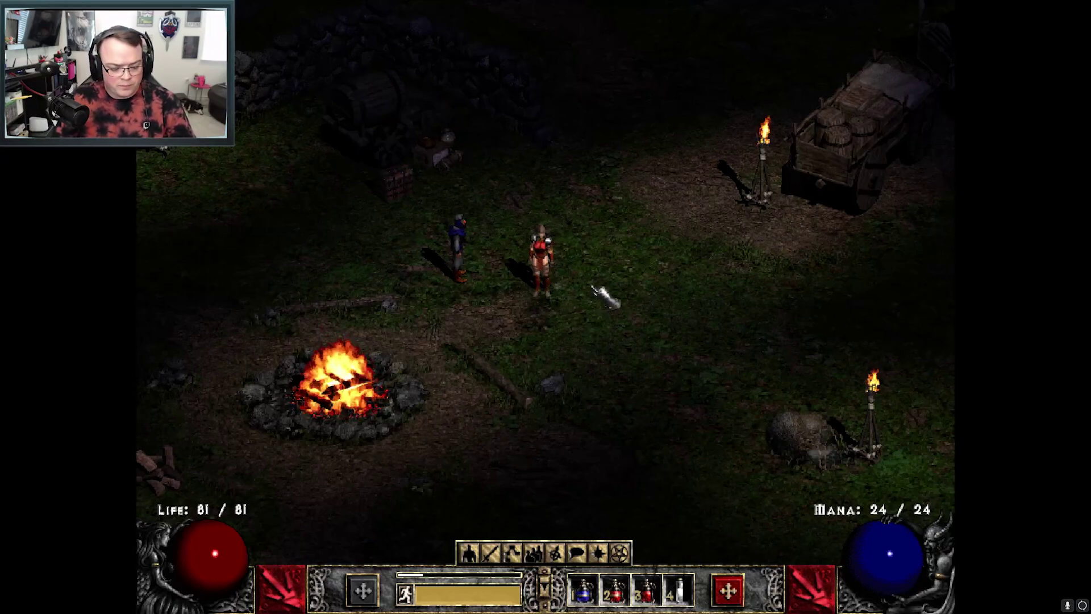
key(g)
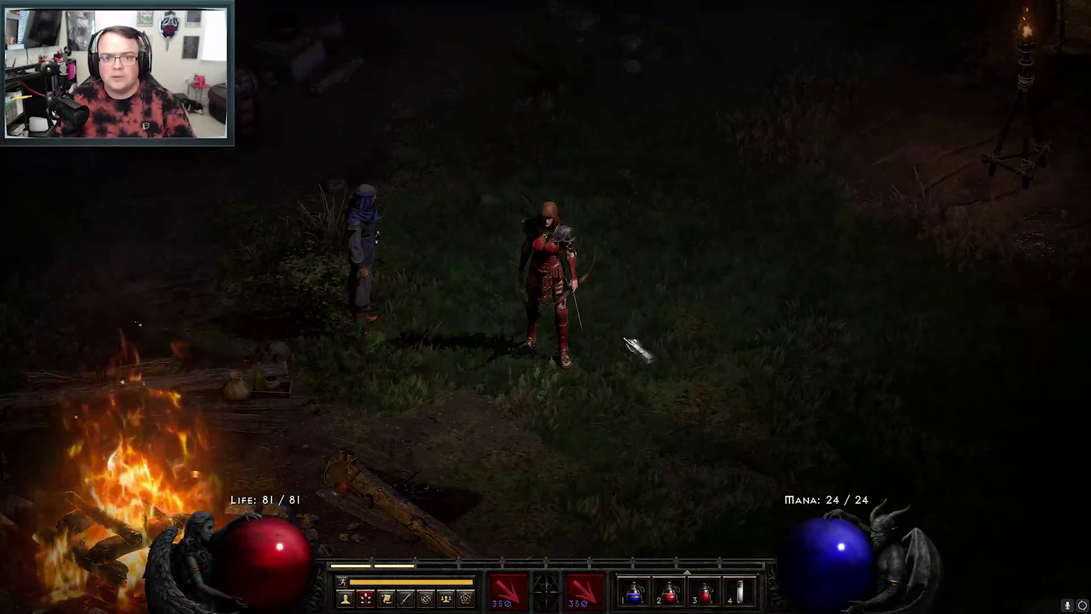
key(g)
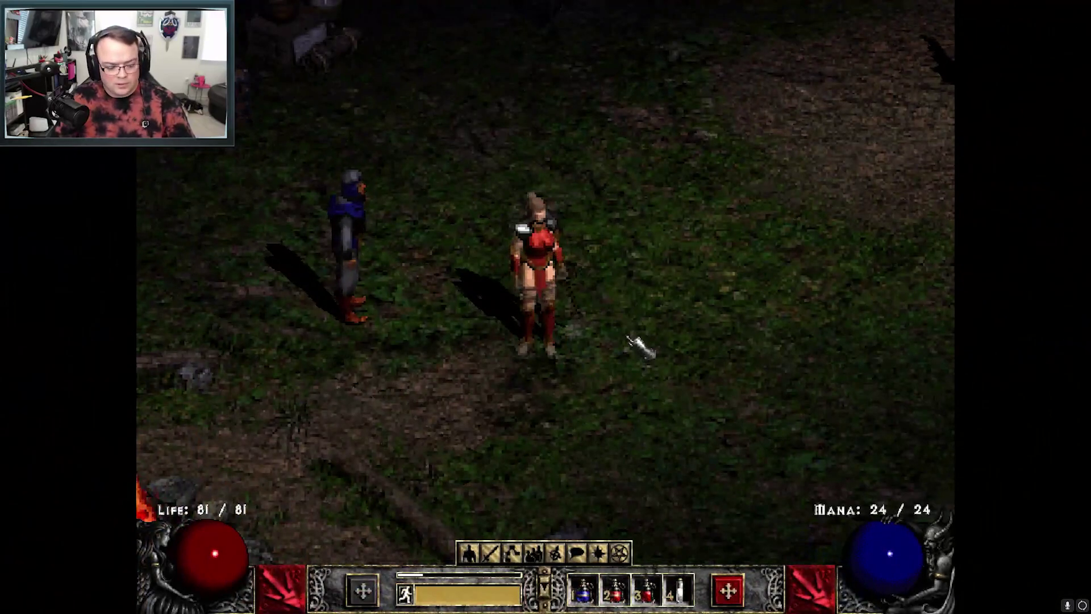
key(g)
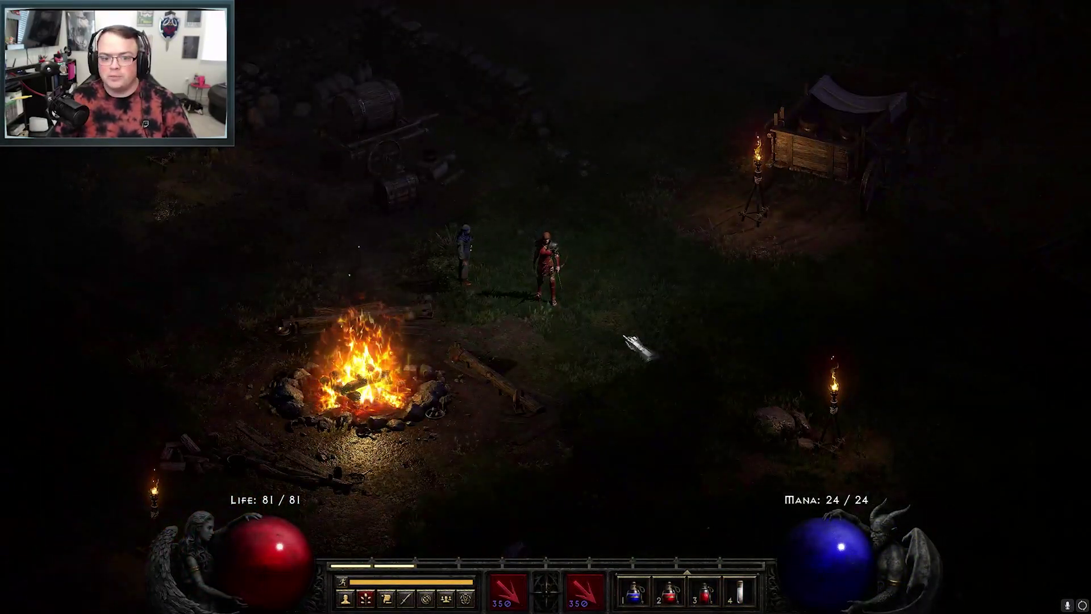
key(super)
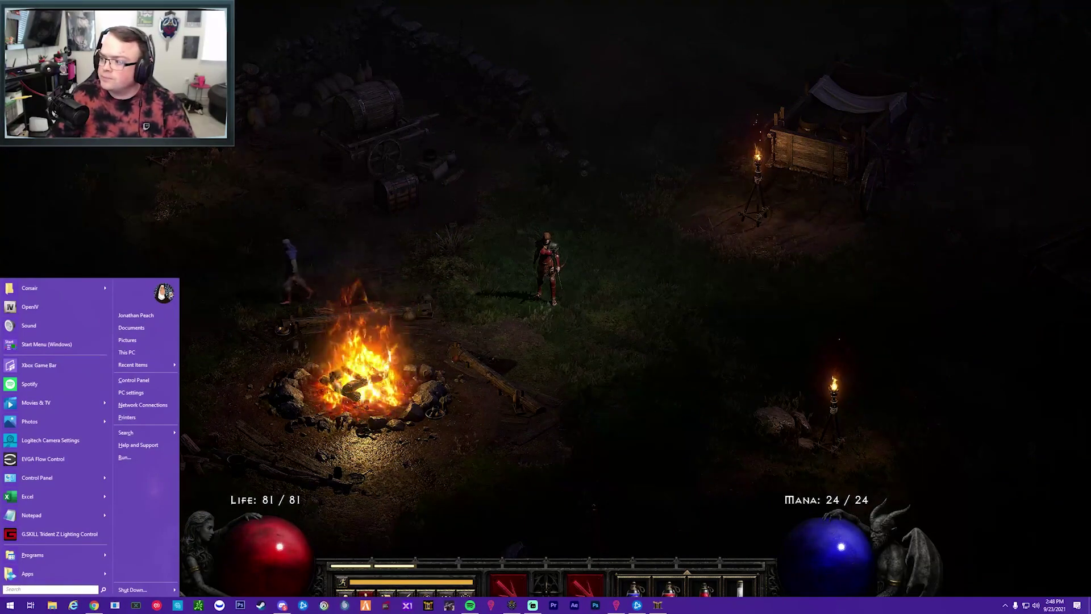
- Dismiss the Start menu and move NVIDIA Control Panel to the right of the screen
key(Escape)
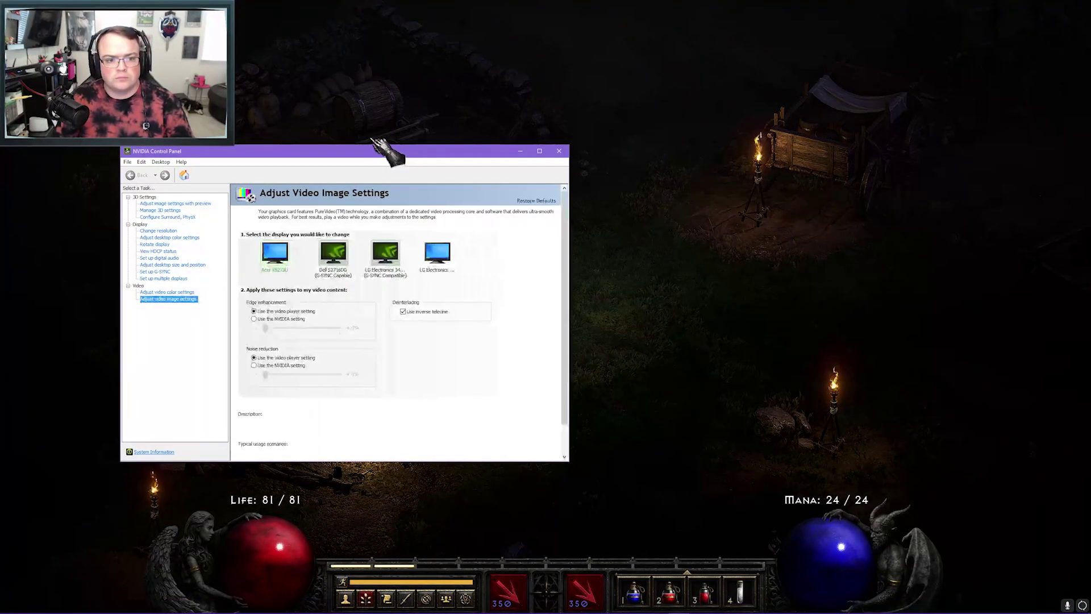
drag(390, 149, 778, 80)
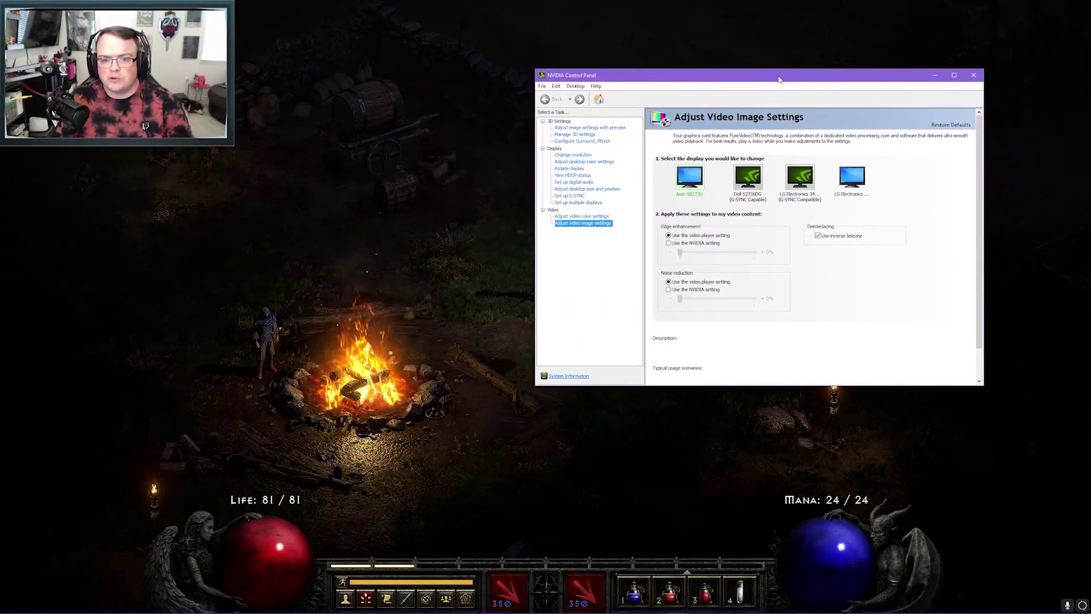
- Switch to Manage 3D Settings and scroll the Global Settings list to the bottom and back
click(576, 135)
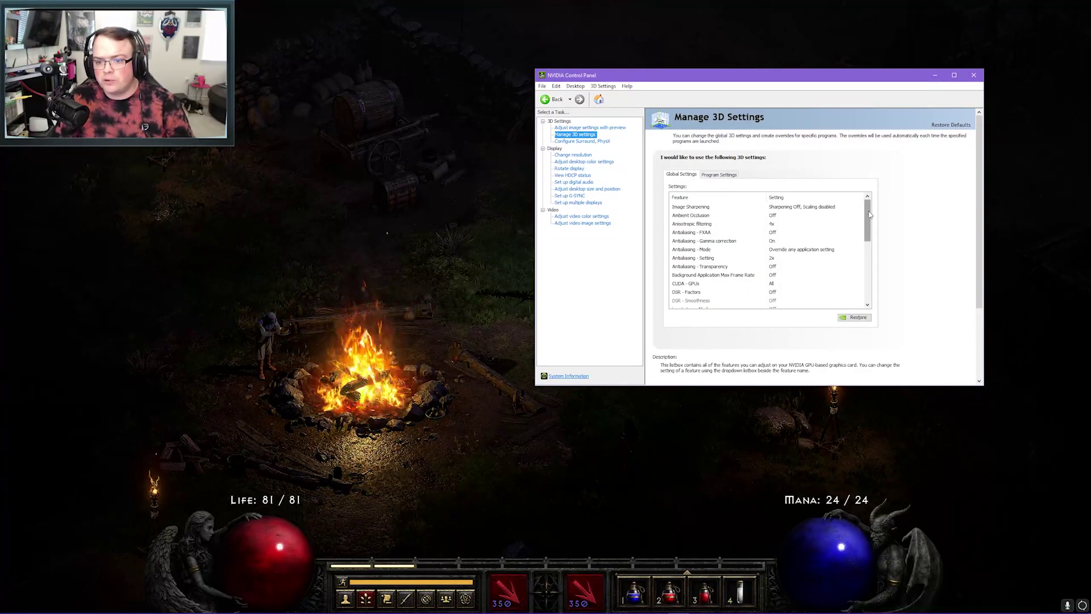
drag(870, 216, 870, 249)
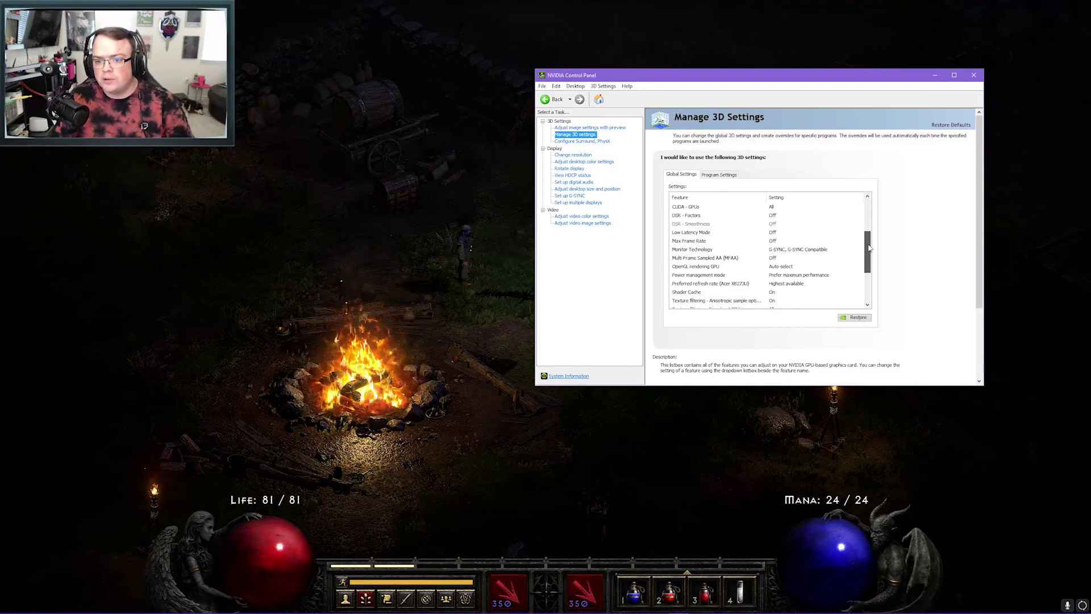
drag(870, 248, 869, 279)
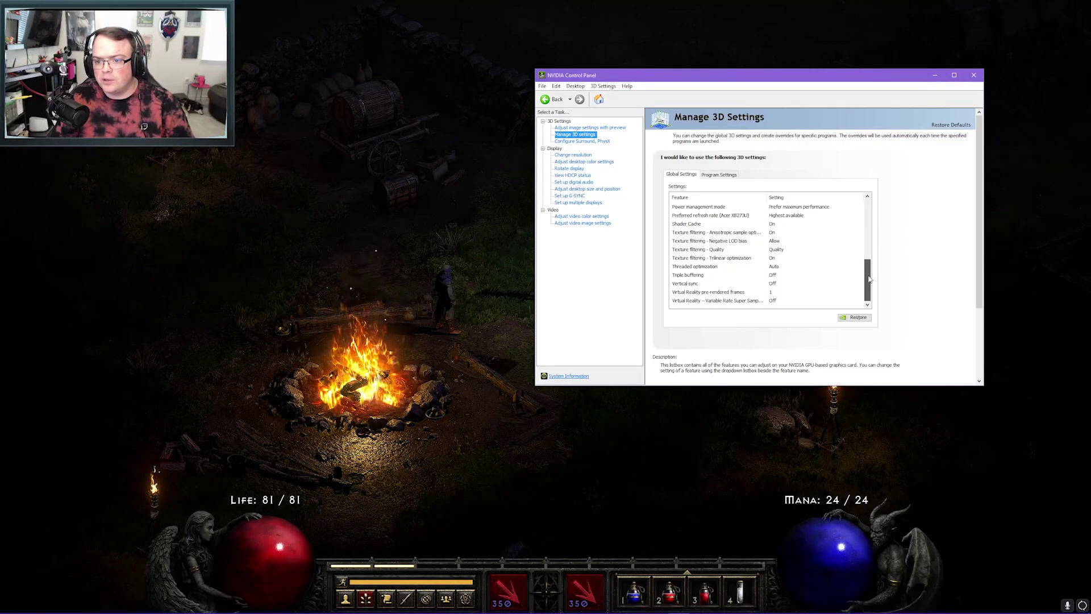
drag(869, 279, 863, 182)
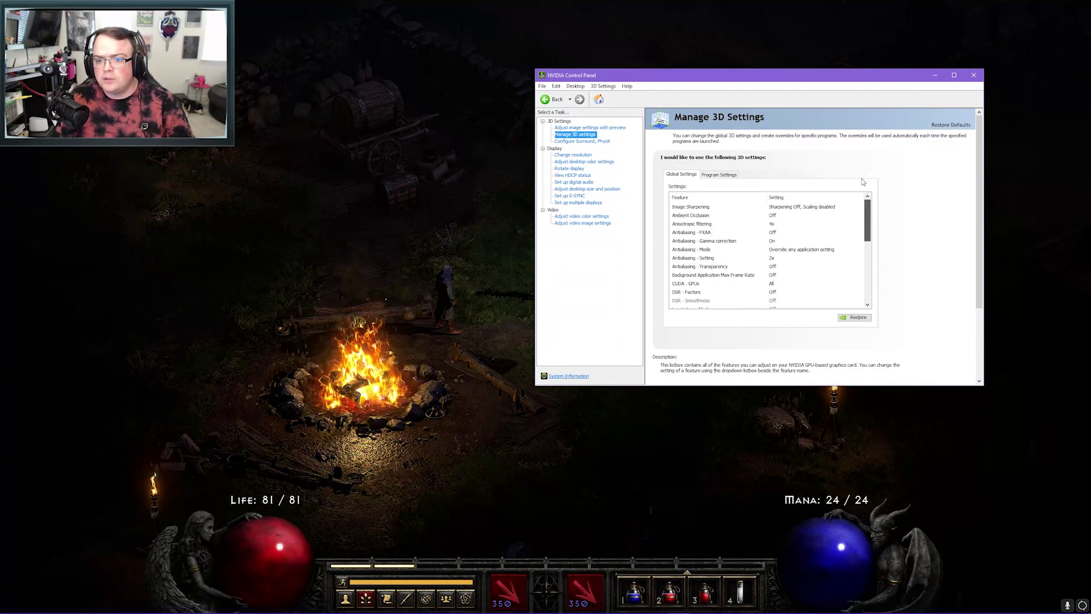
- Review Diablo 2 Resurrected's Program Settings, then Alt+Tab back to the game
click(719, 175)
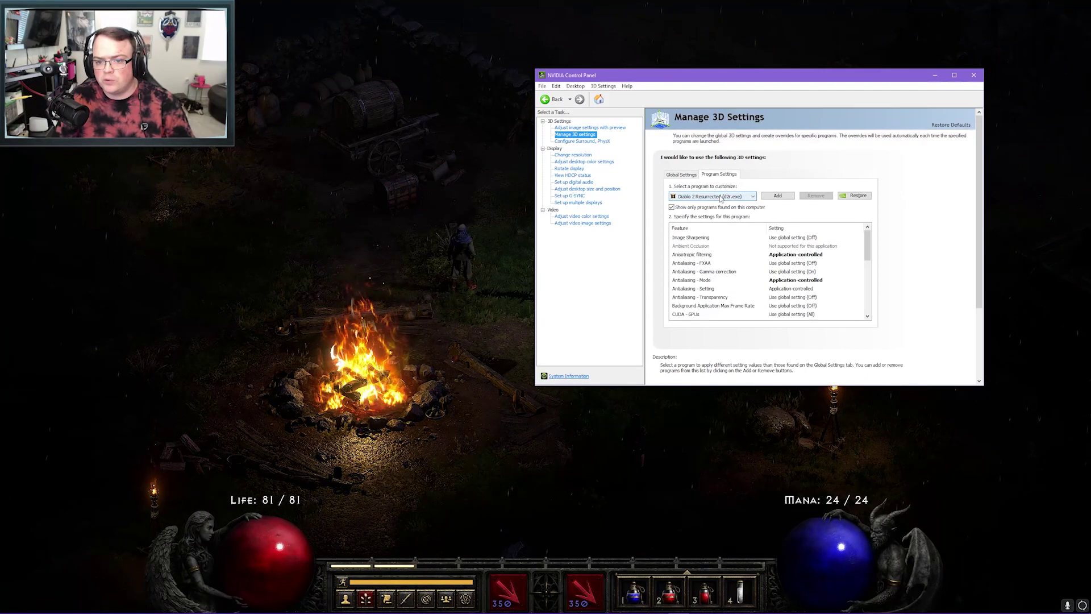
drag(868, 237, 869, 246)
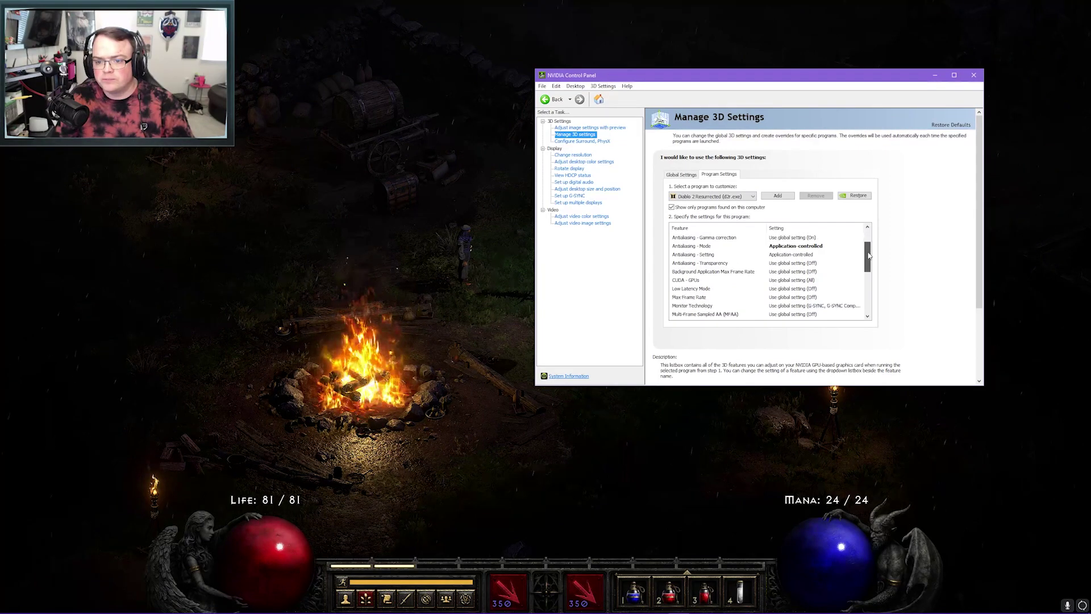
drag(869, 246, 872, 274)
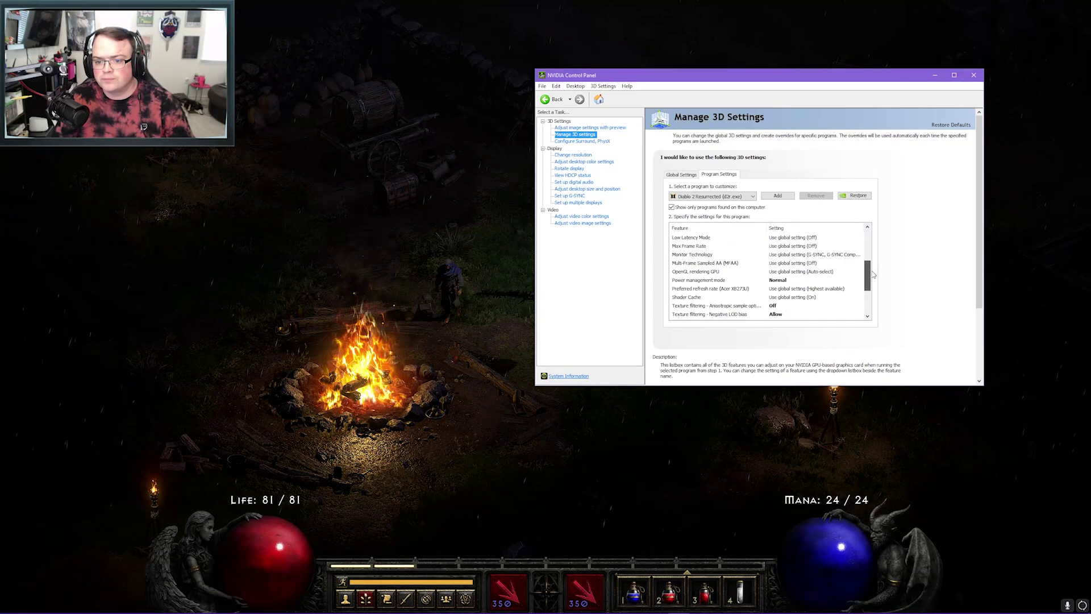
drag(872, 274, 869, 299)
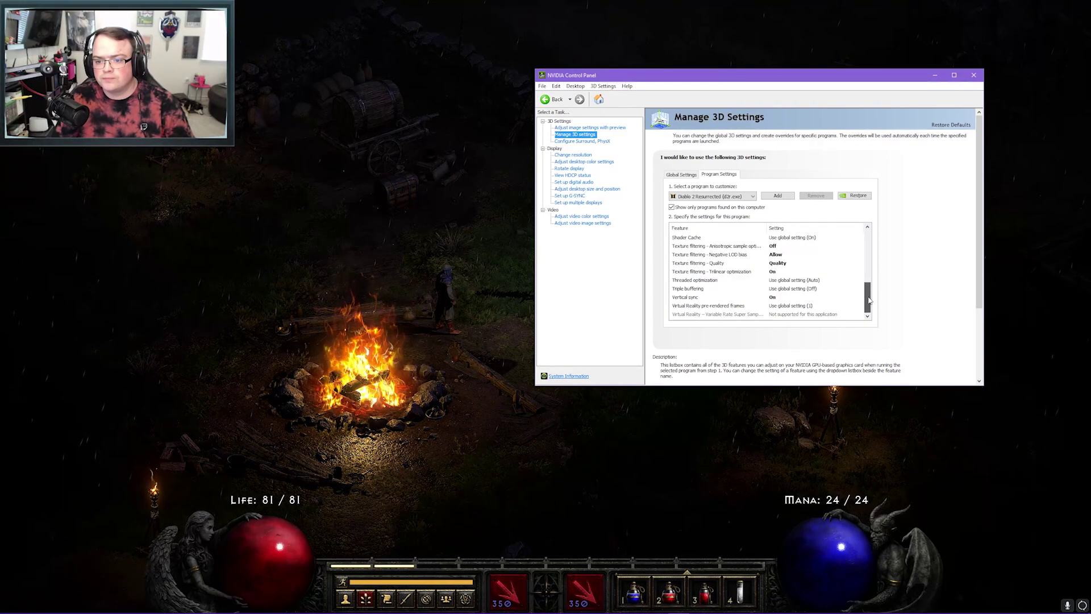
drag(869, 299, 907, 172)
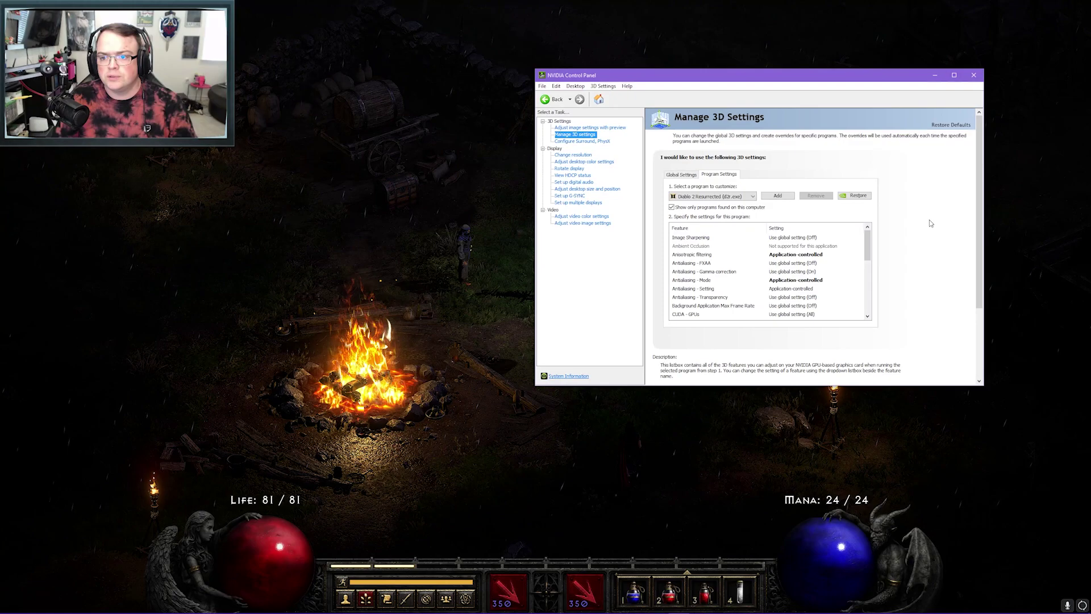
key(alt+Tab)
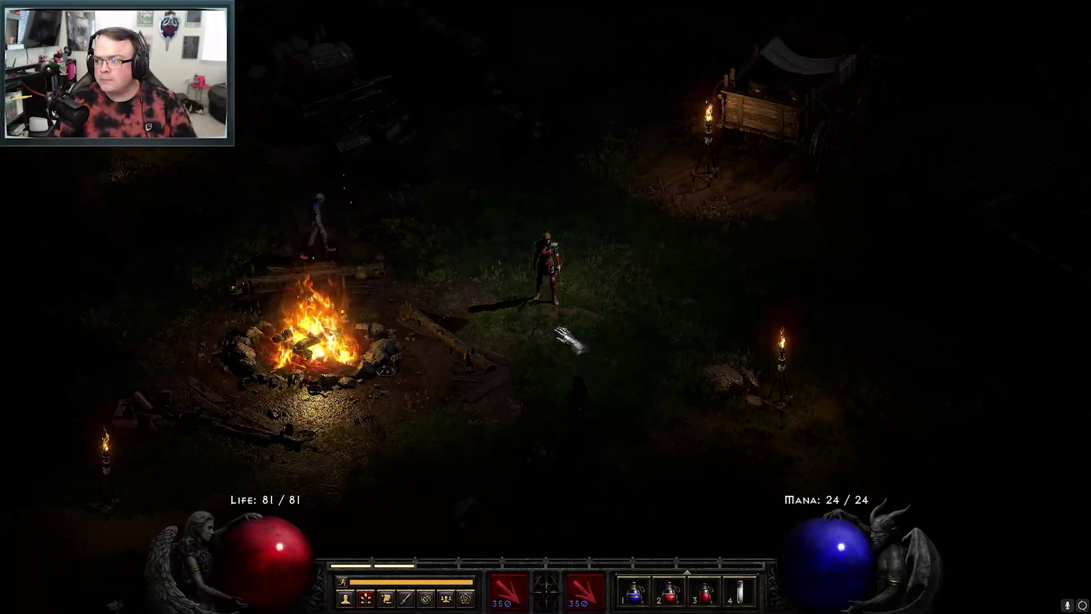